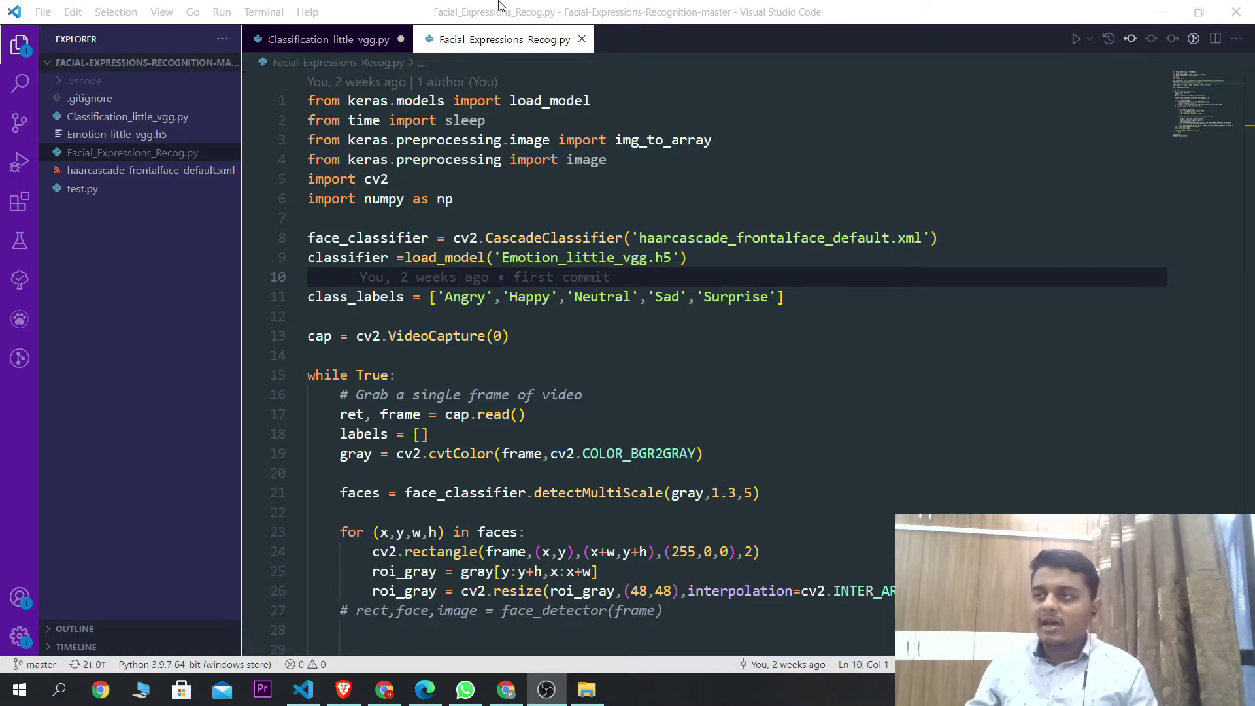
- Bring up the Classification_little_vgg.py tab to review its imports and data generator settings
left_click(333, 40)
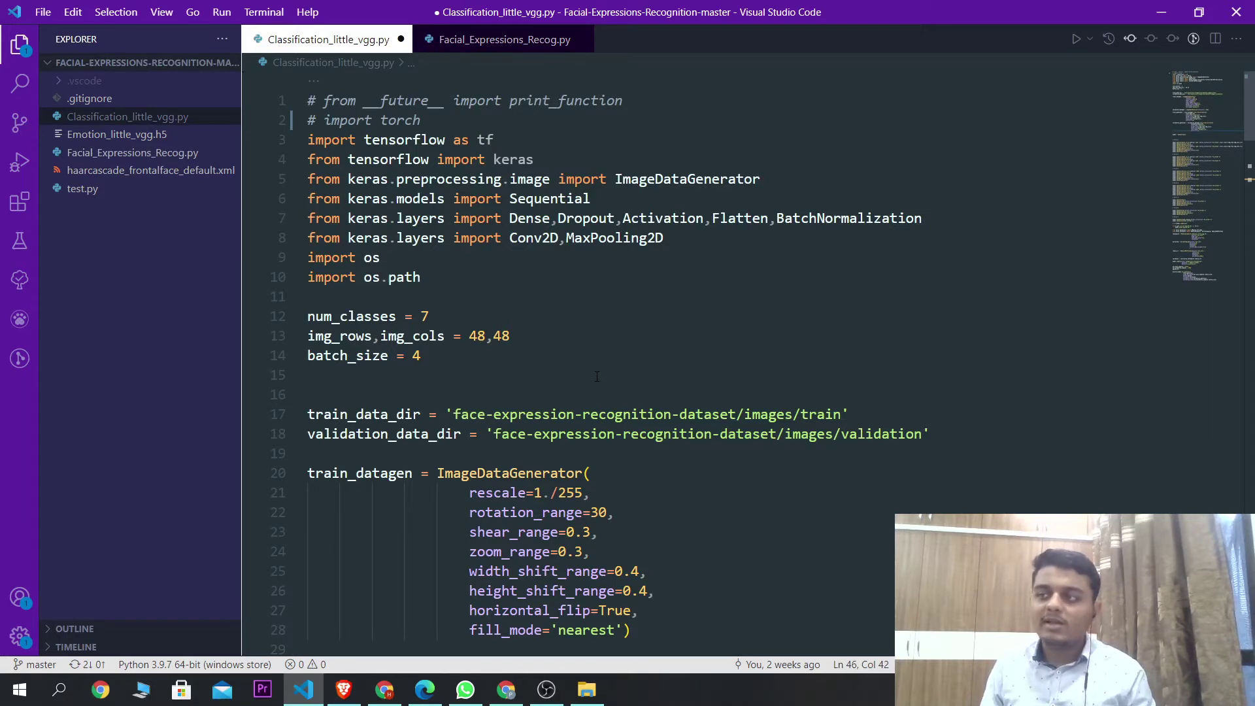
scroll(636, 373, "down", 2)
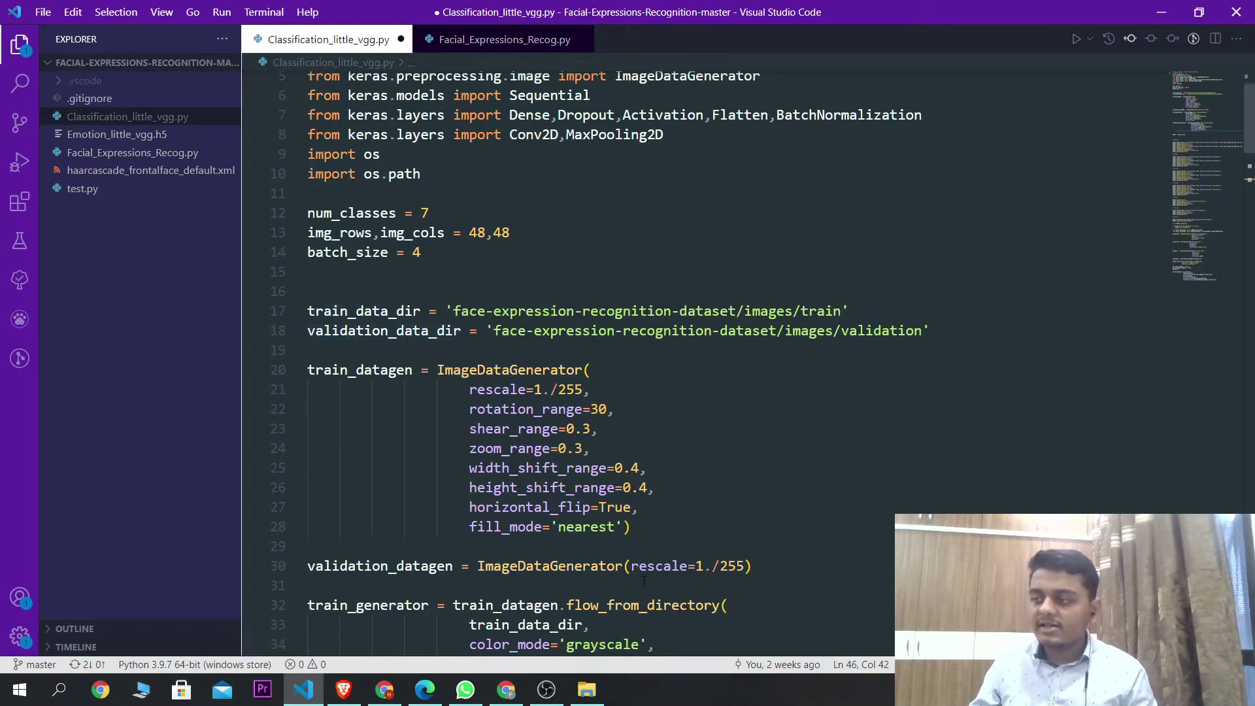
left_click(586, 690)
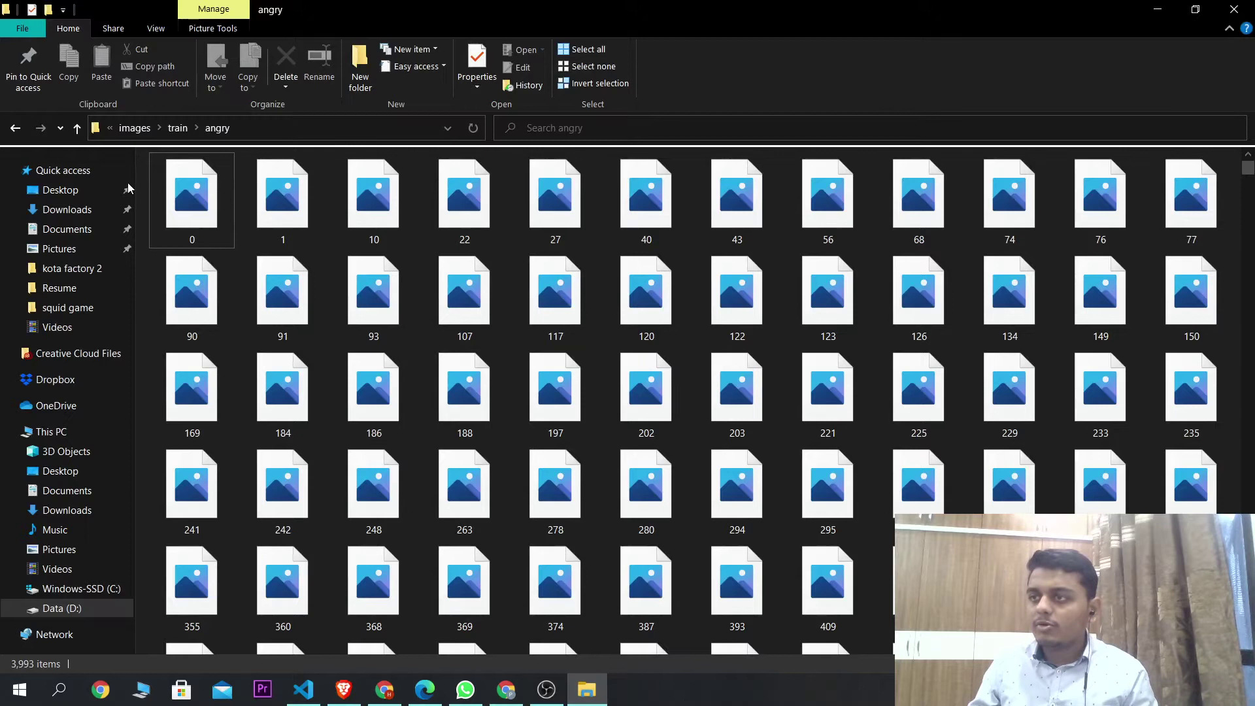
left_click(134, 128)
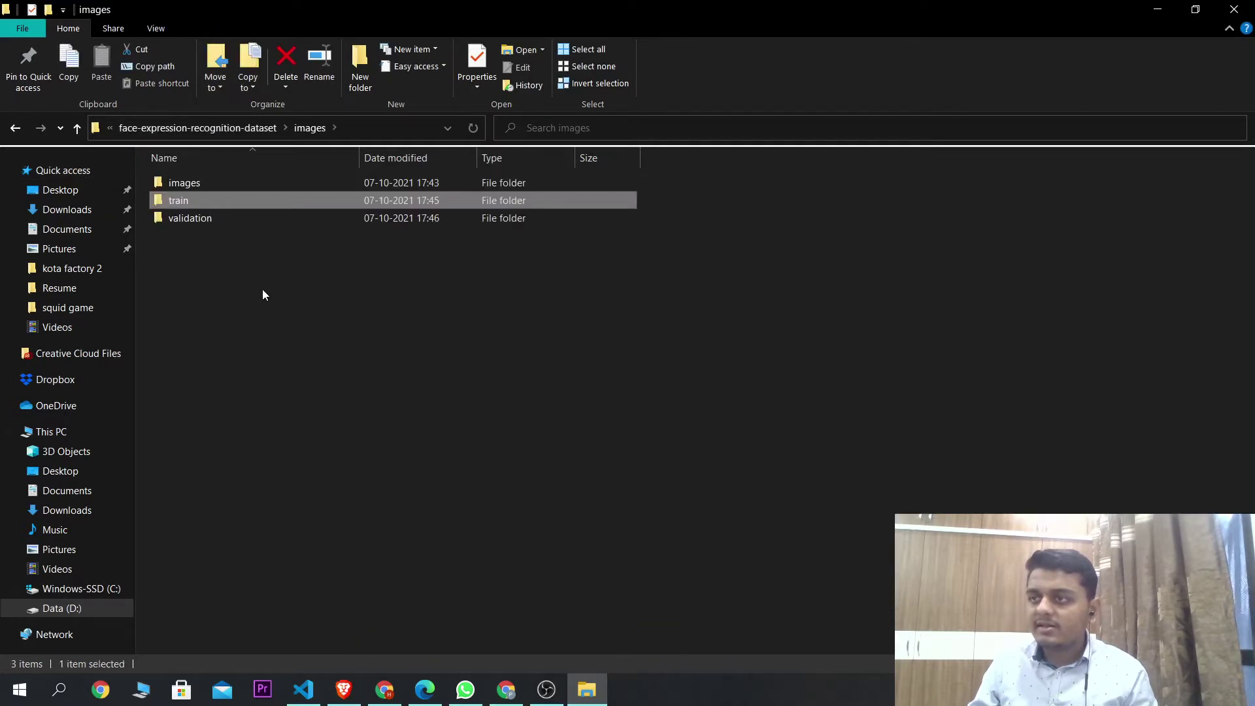
double_click(182, 205)
left_click(15, 127)
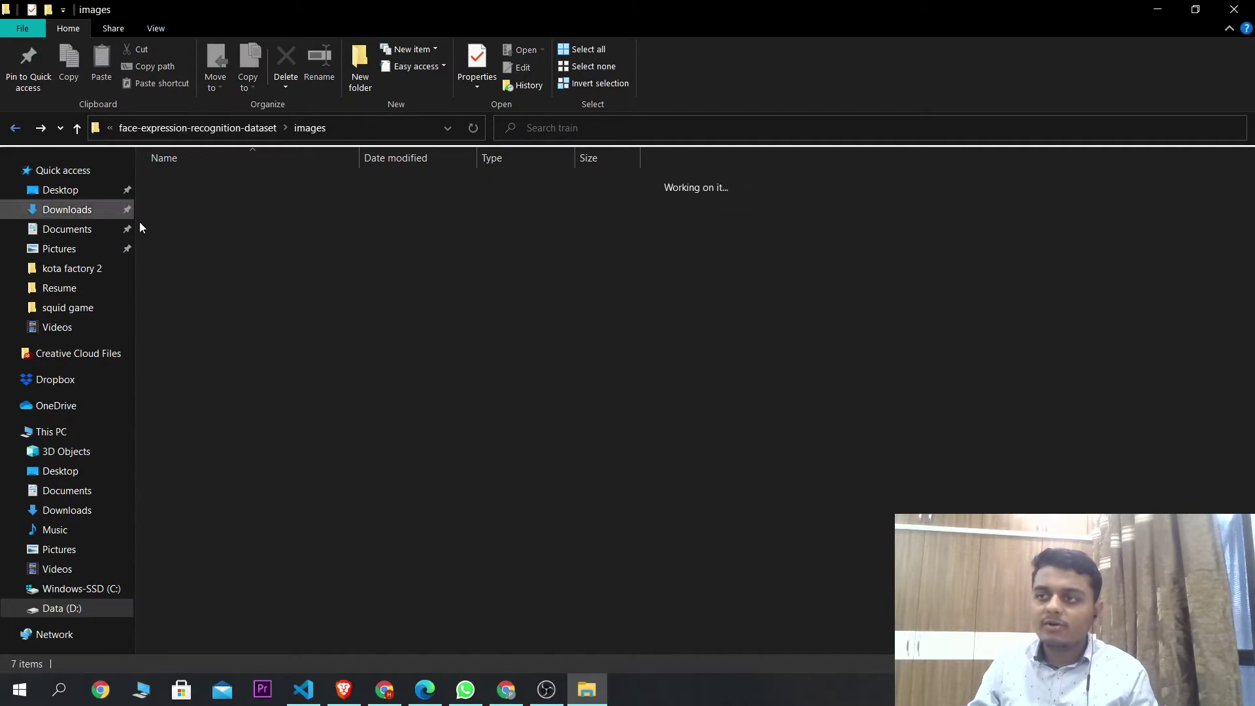
double_click(180, 218)
double_click(208, 186)
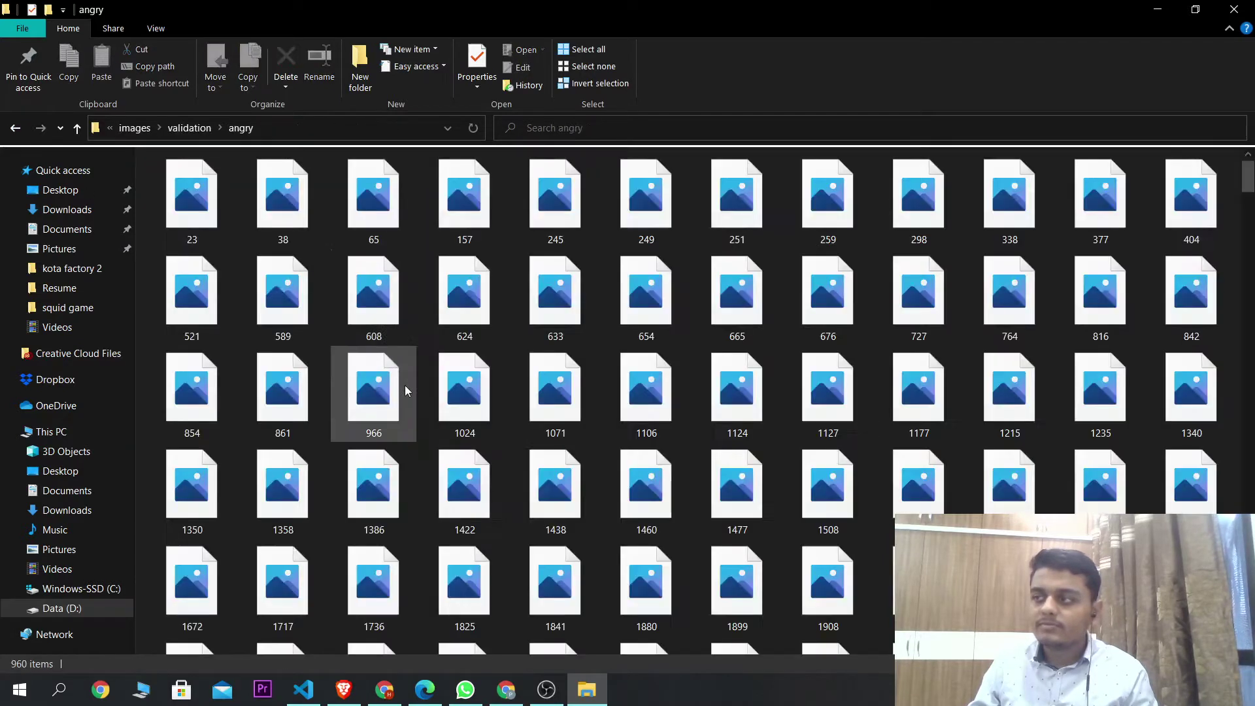
scroll(405, 385, "down", 10)
scroll(405, 386, "down", 5)
key("alt+Tab")
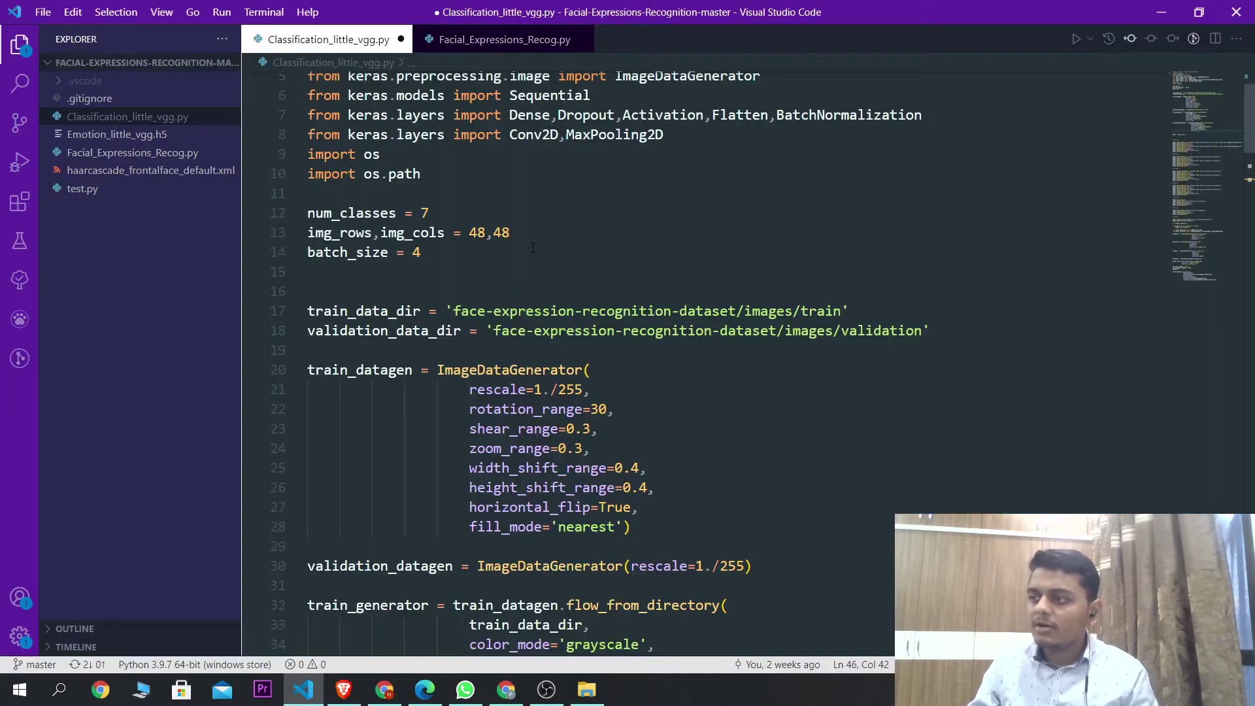
scroll(605, 405, "down", 3)
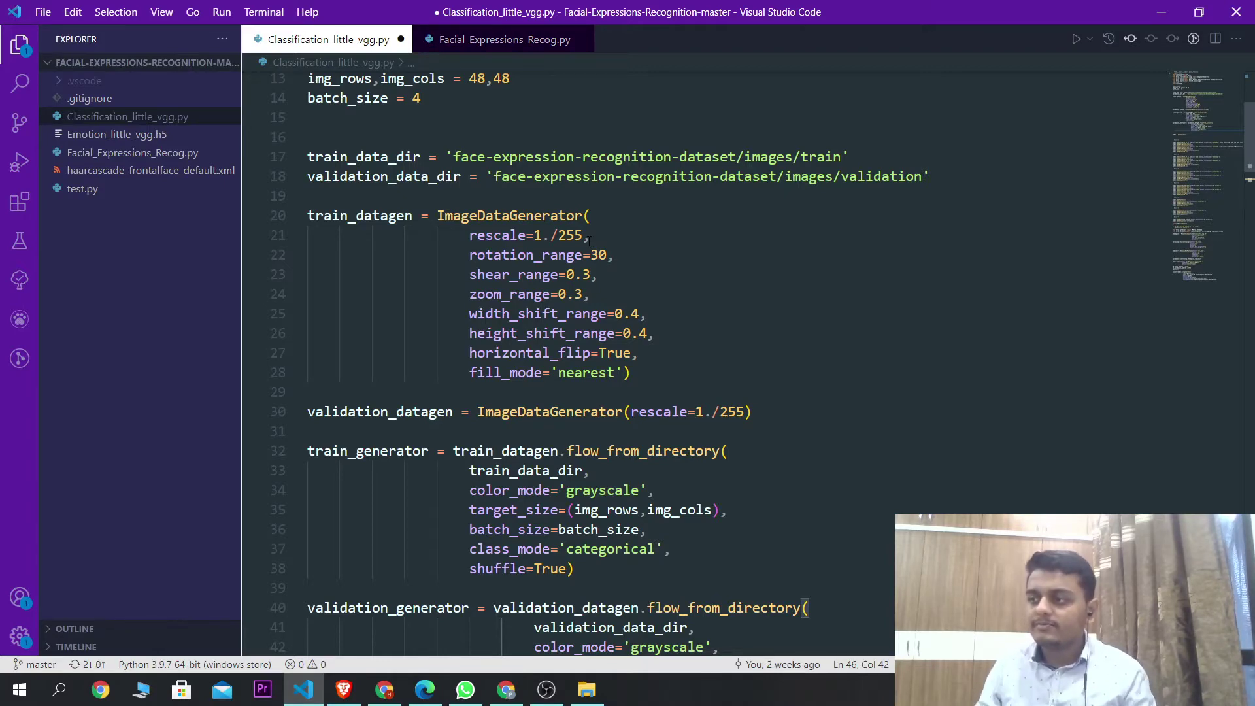
scroll(589, 241, "down", 3)
scroll(588, 242, "down", 4)
scroll(589, 242, "down", 3)
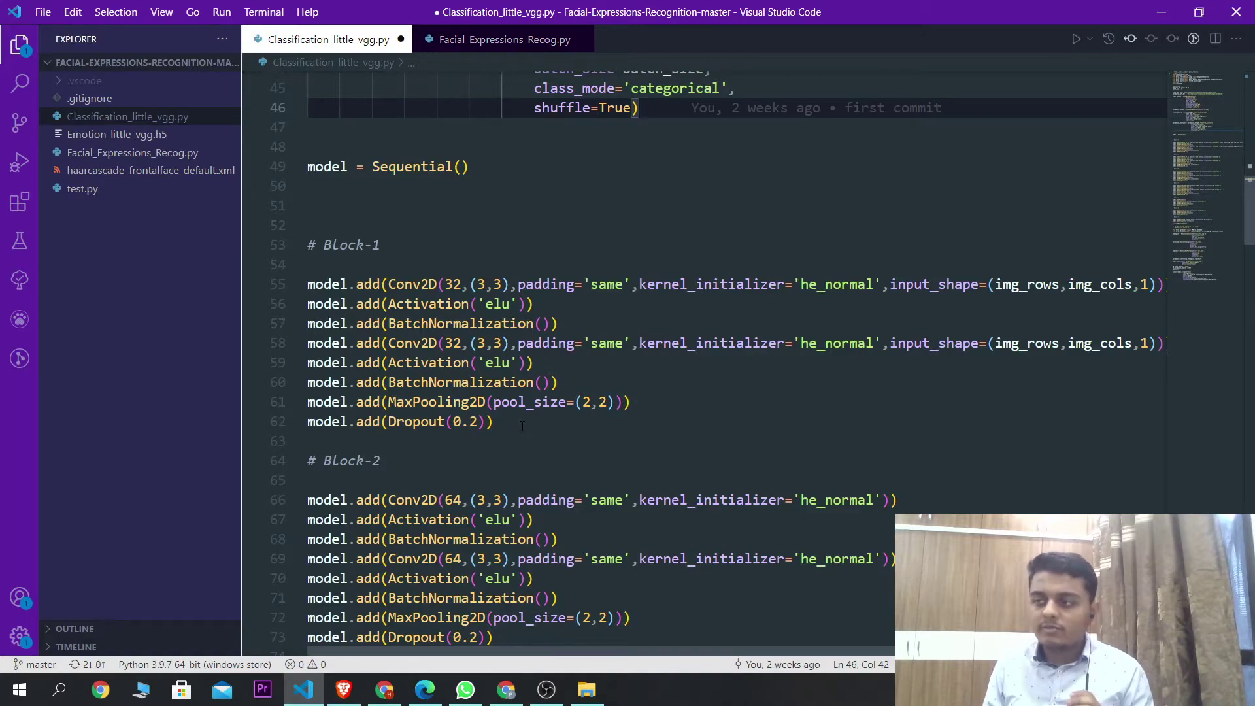
scroll(529, 429, "down", 6)
scroll(534, 428, "down", 7)
scroll(540, 429, "down", 9)
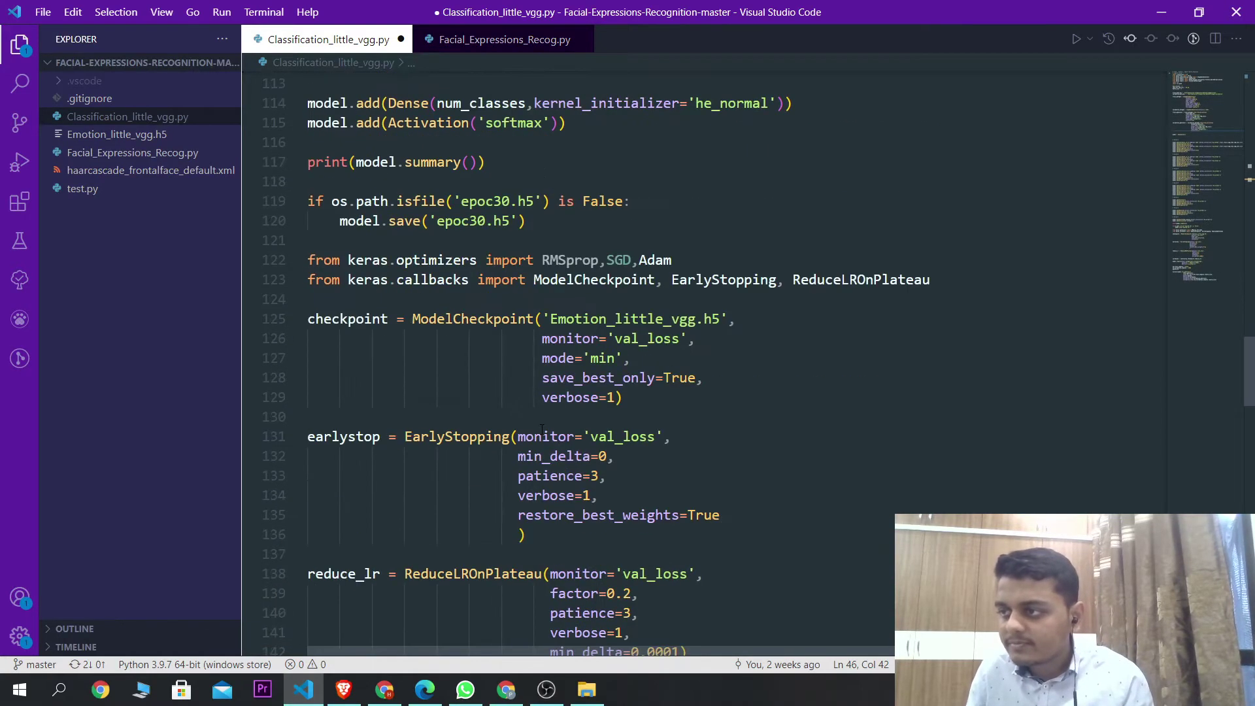
scroll(542, 428, "up", 4)
scroll(599, 374, "up", 6)
scroll(661, 316, "up", 5)
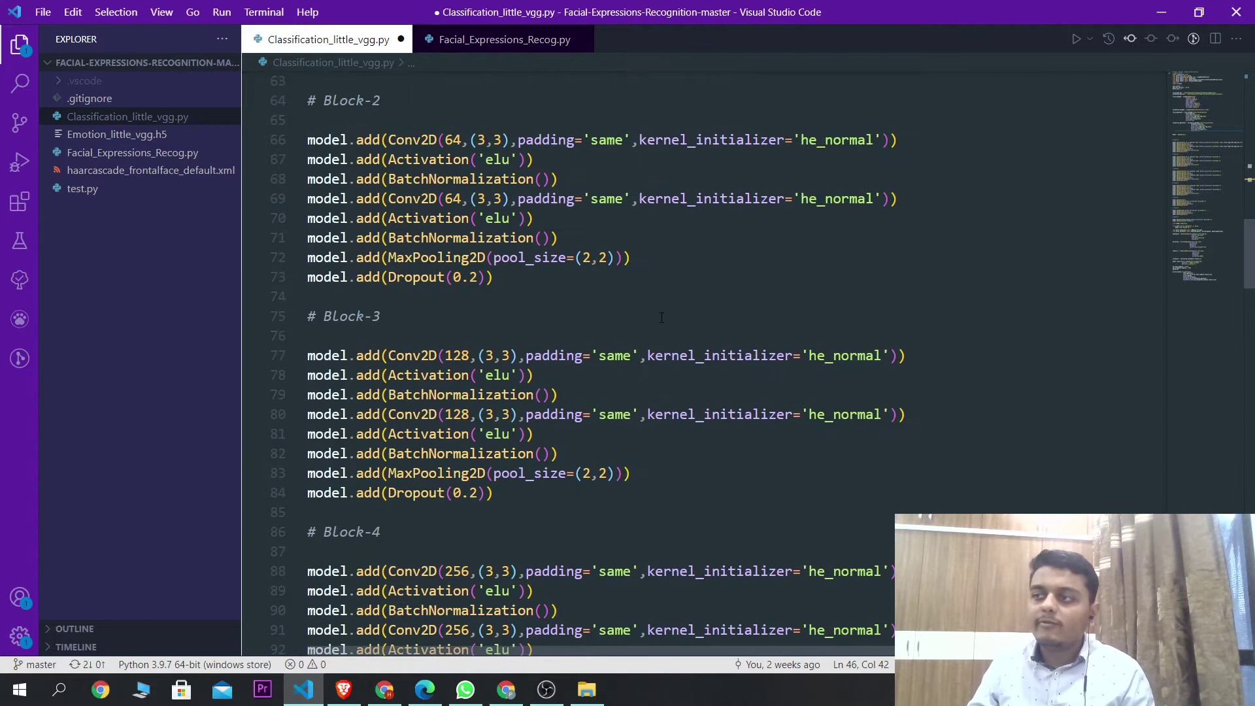
scroll(661, 317, "up", 3)
scroll(661, 317, "up", 2)
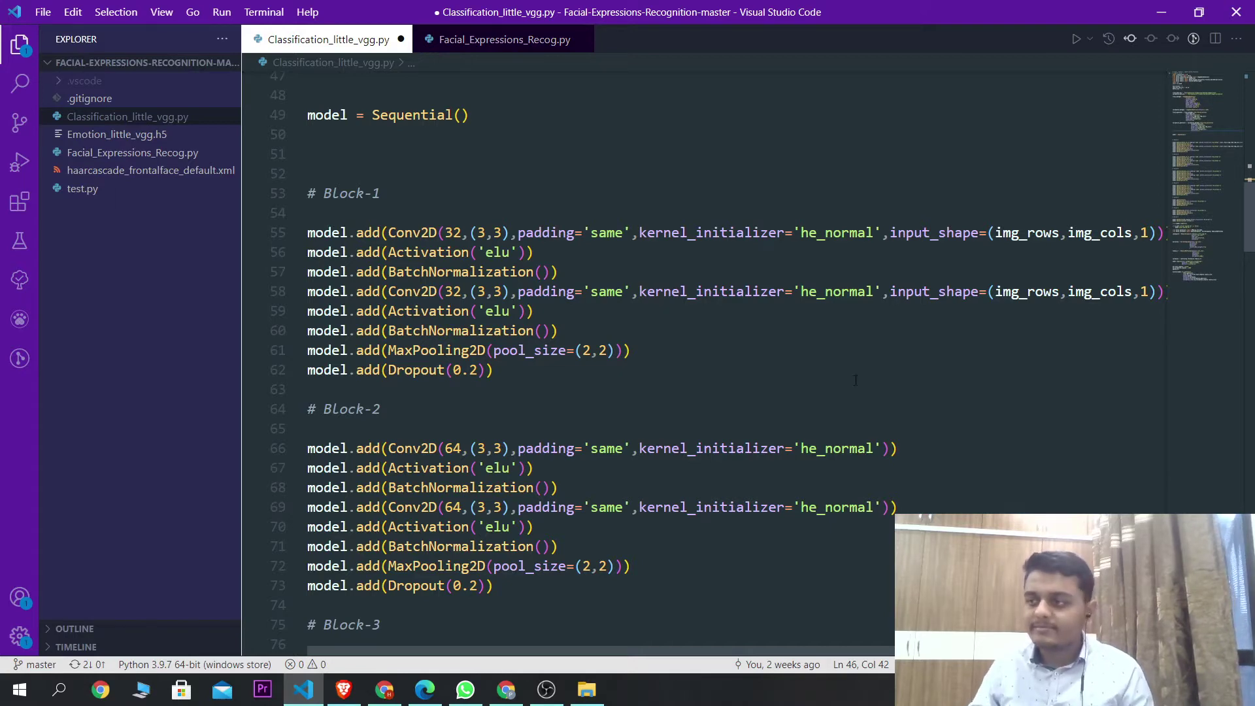
scroll(661, 317, "down", 6)
scroll(804, 399, "down", 5)
scroll(804, 399, "down", 6)
scroll(804, 399, "down", 2)
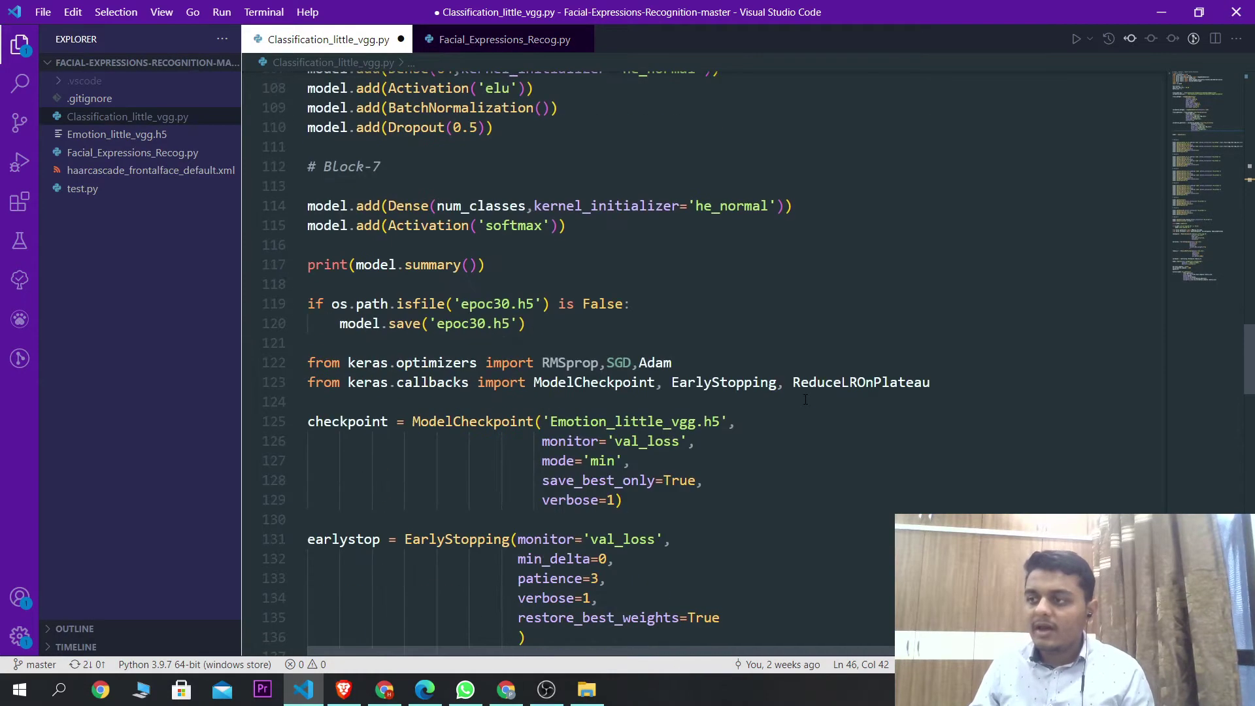
scroll(803, 399, "down", 2)
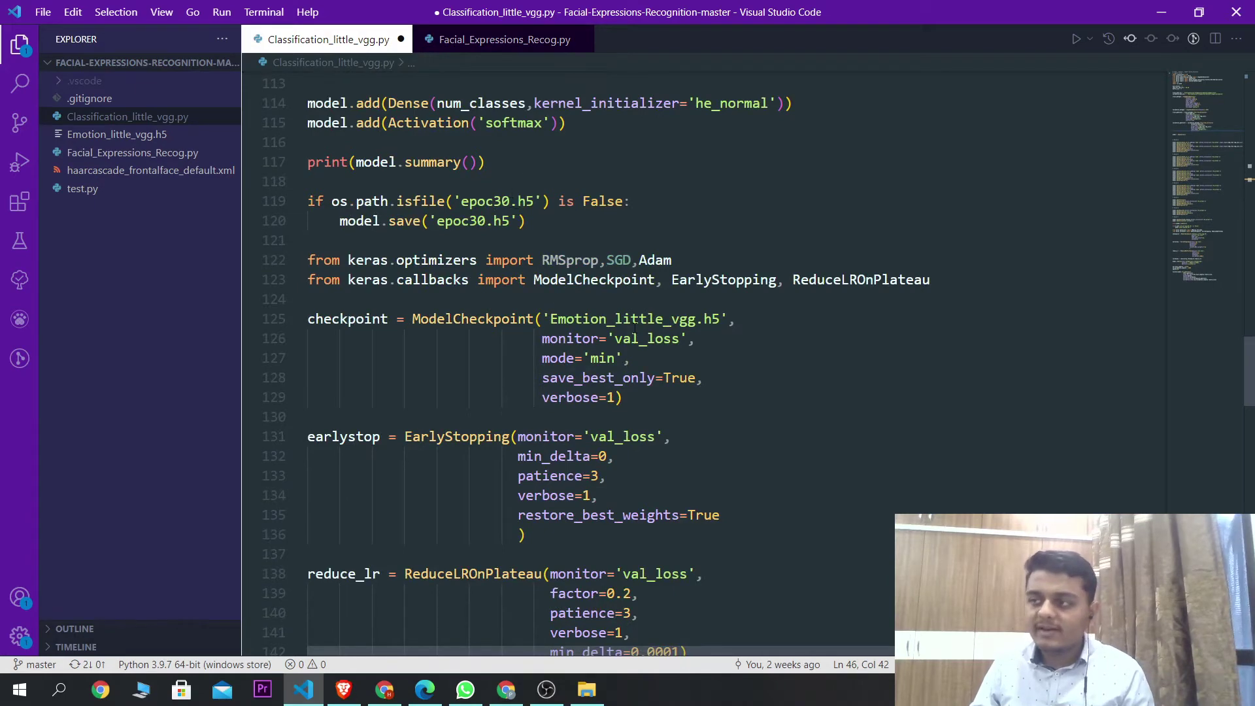
scroll(750, 383, "down", 3)
scroll(750, 383, "down", 1)
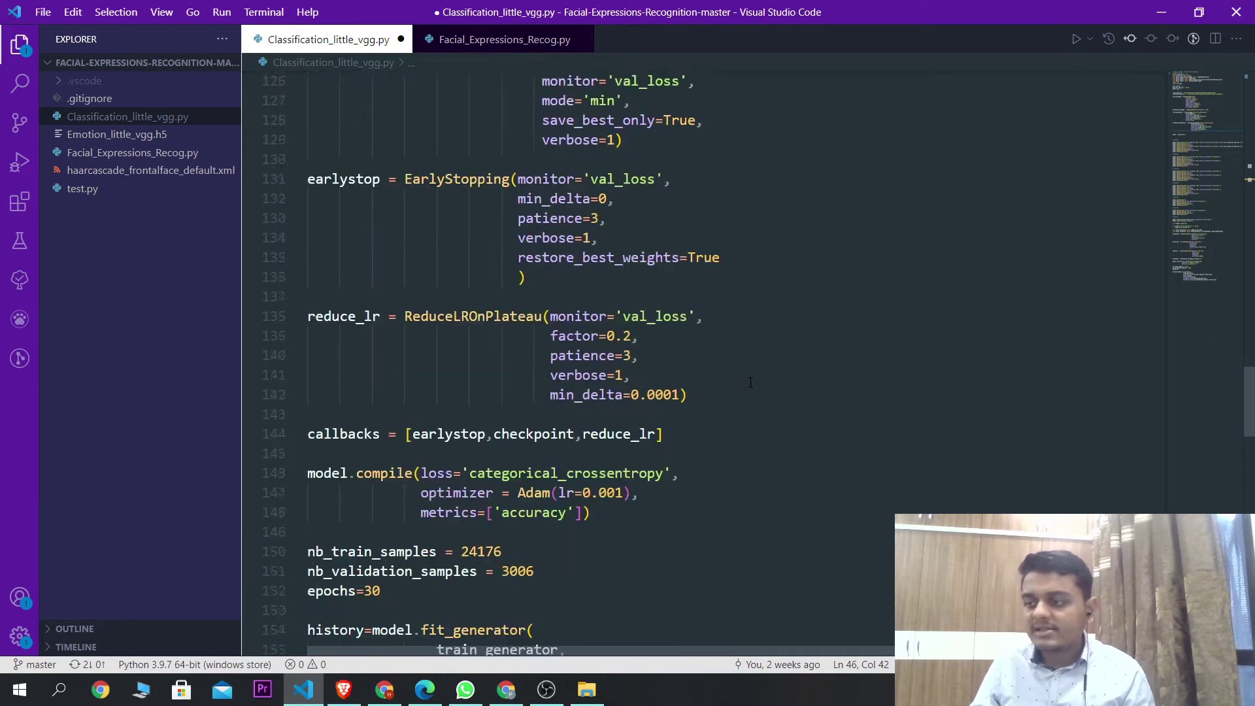
scroll(750, 382, "down", 2)
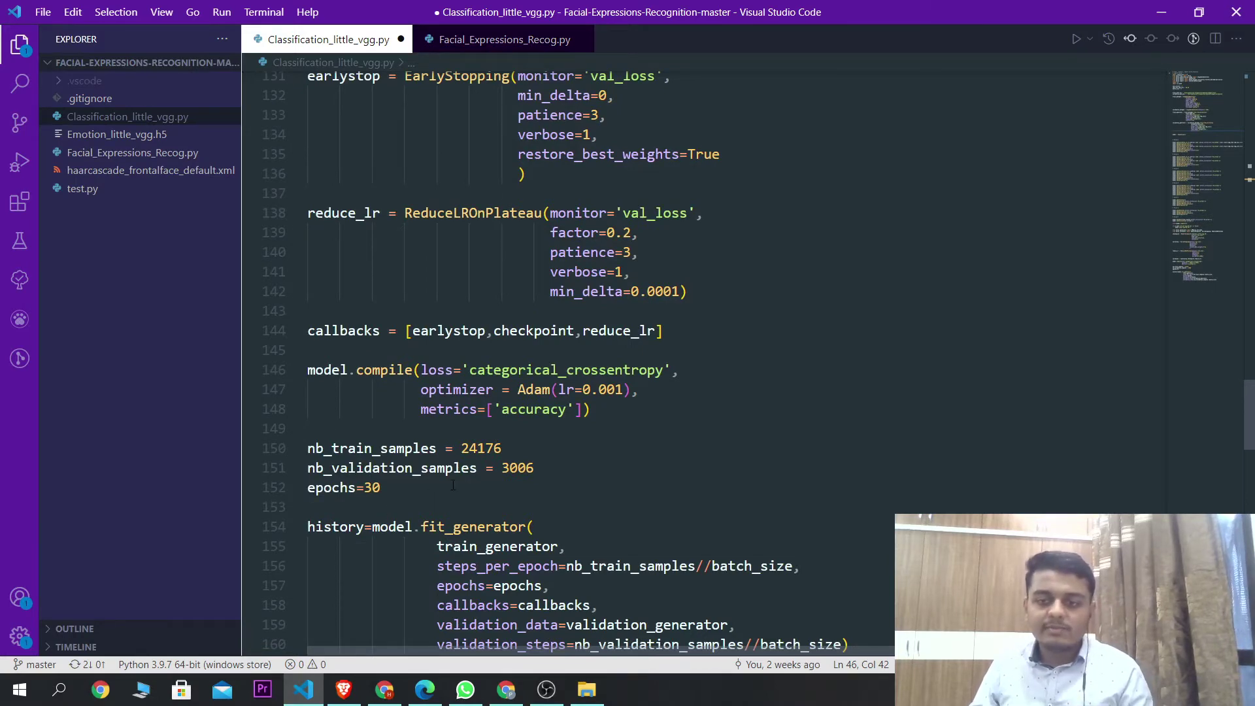
left_click(503, 39)
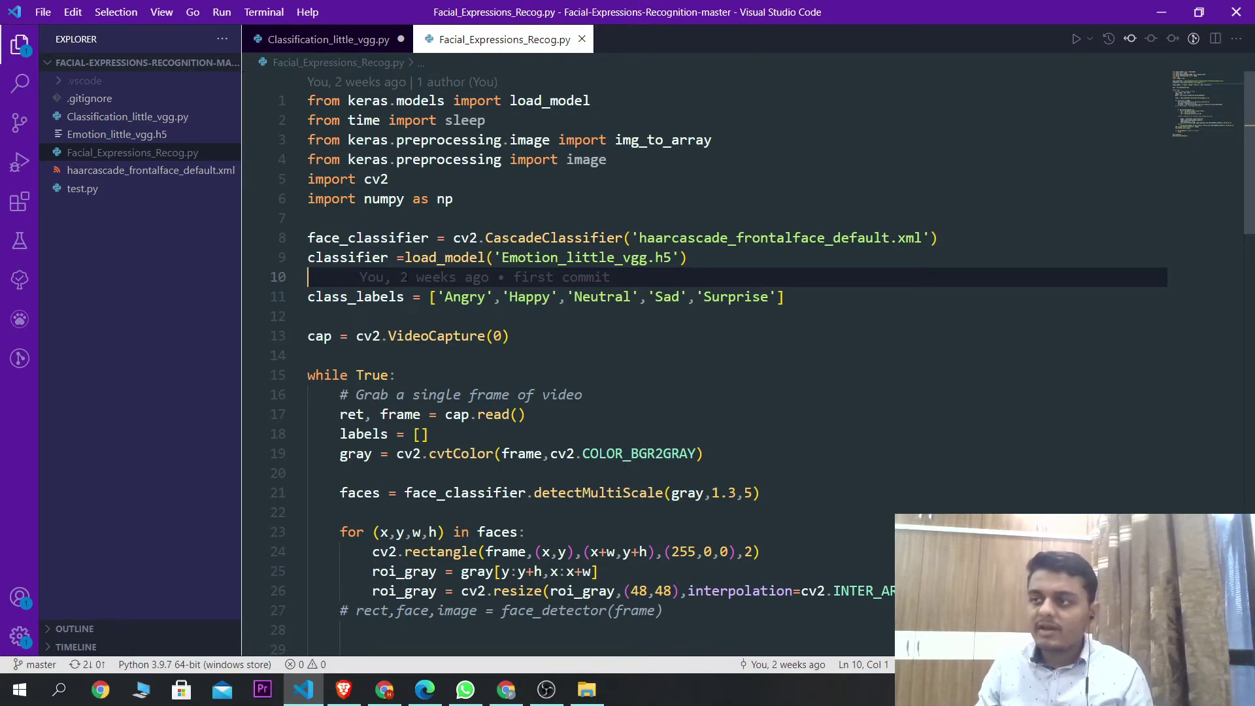
double_click(360, 258)
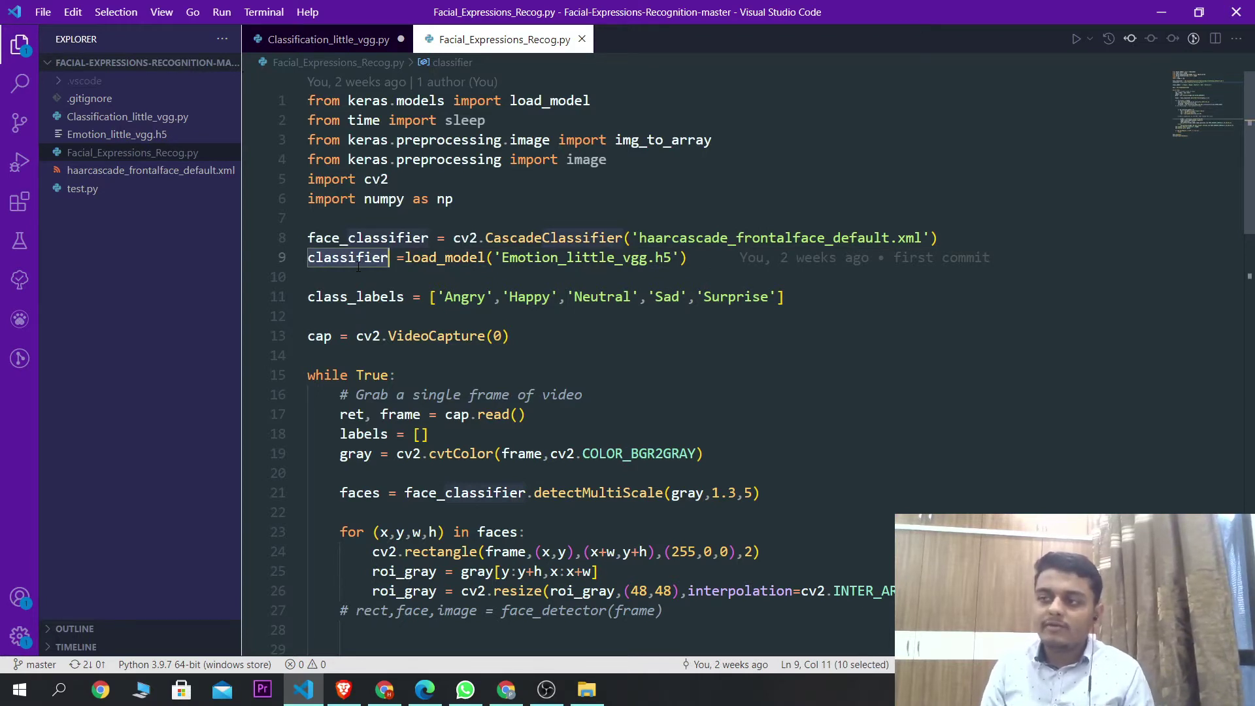
left_click(552, 316)
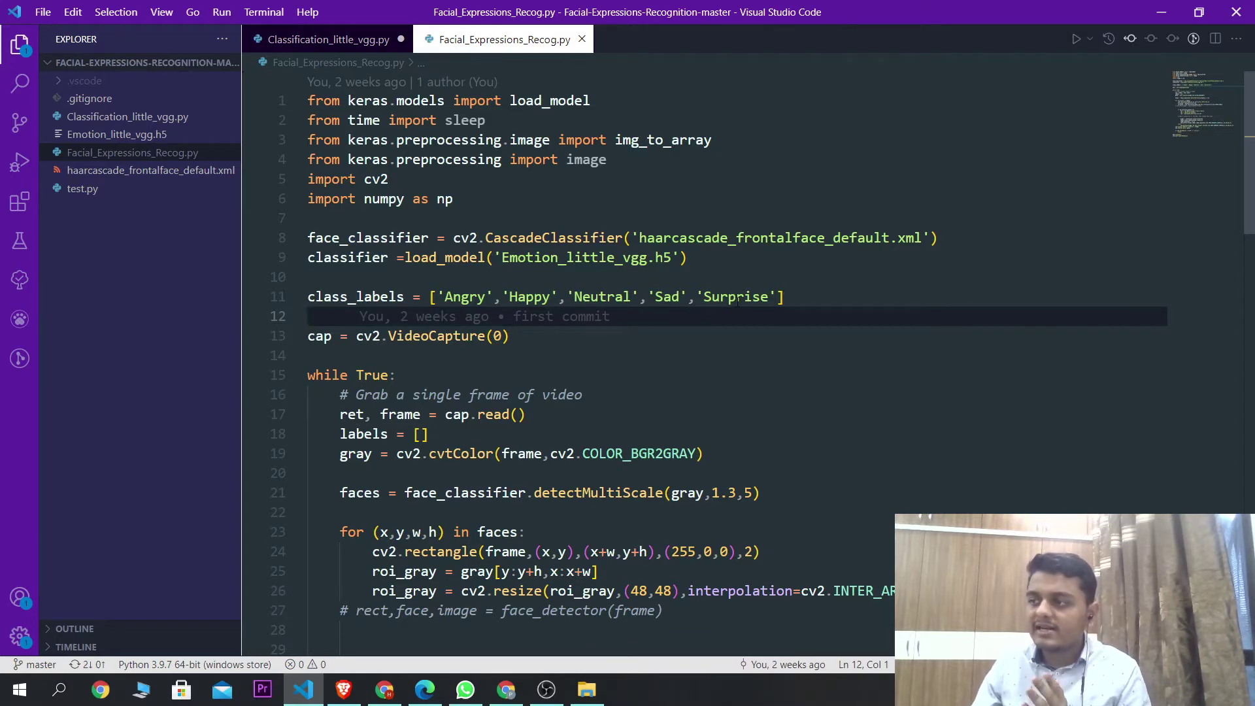
scroll(519, 256, "down", 2)
left_click(519, 257)
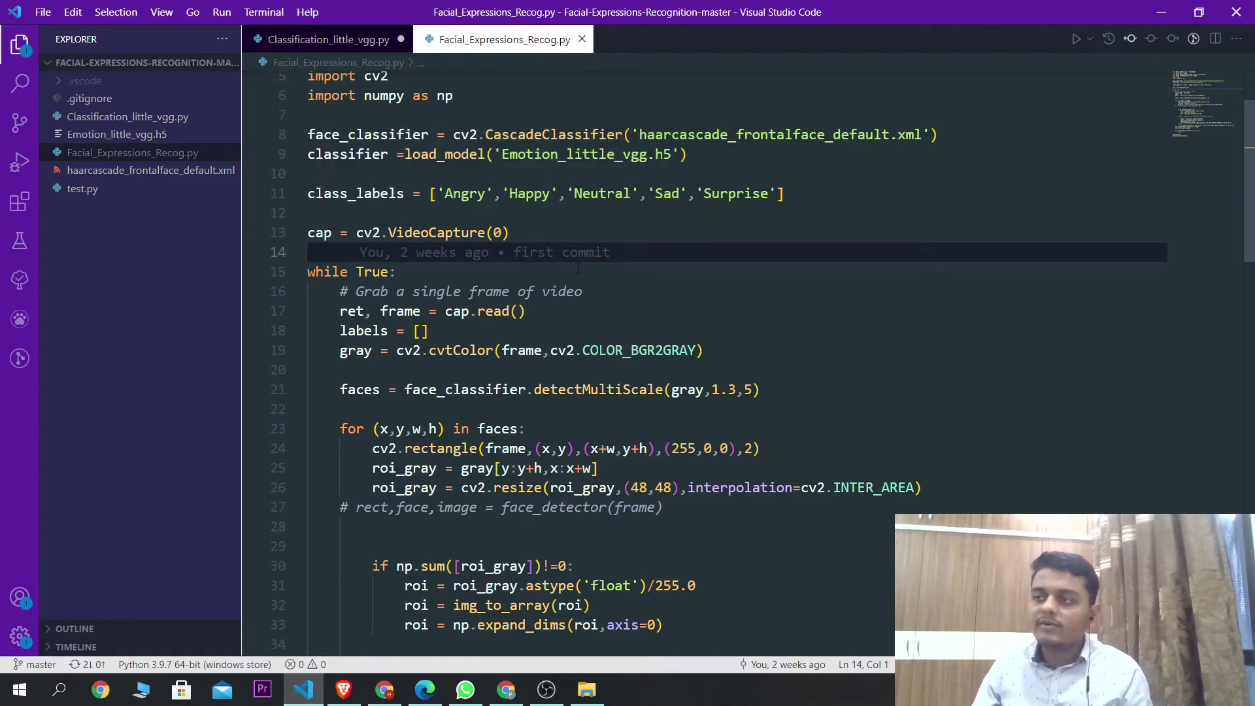
scroll(578, 268, "down", 1)
scroll(578, 268, "down", 2)
scroll(577, 267, "up", 1)
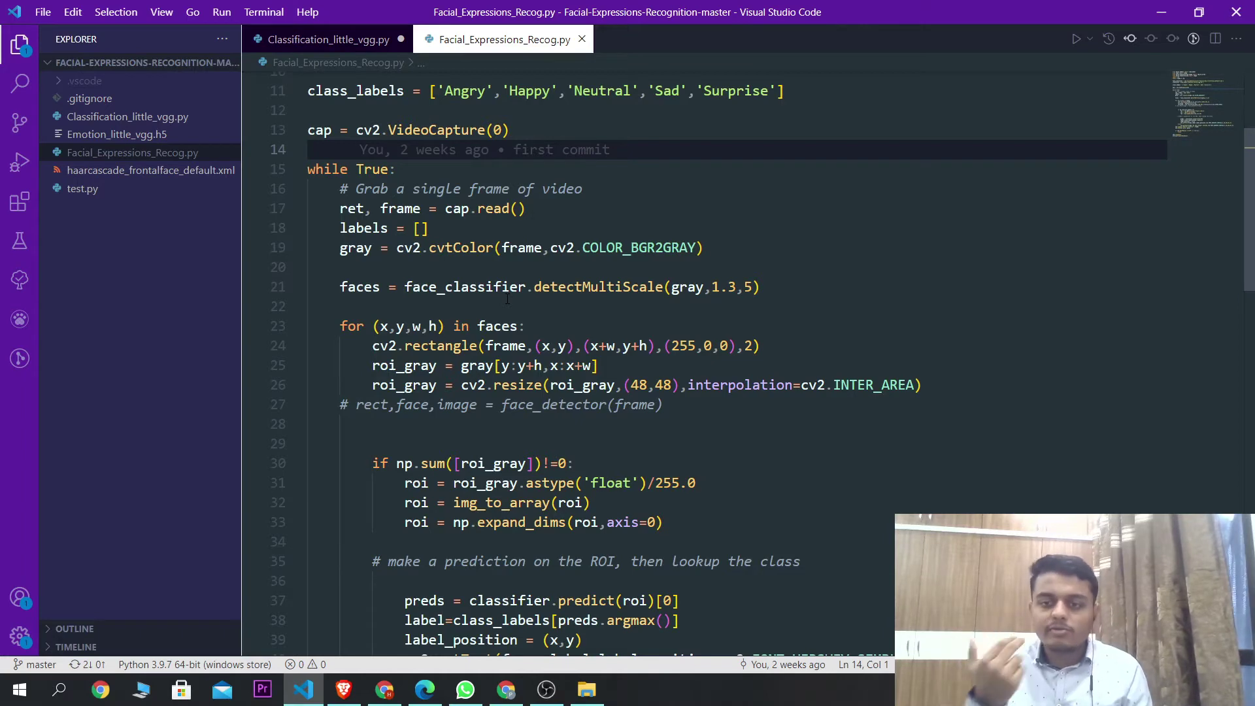
scroll(506, 303, "down", 1)
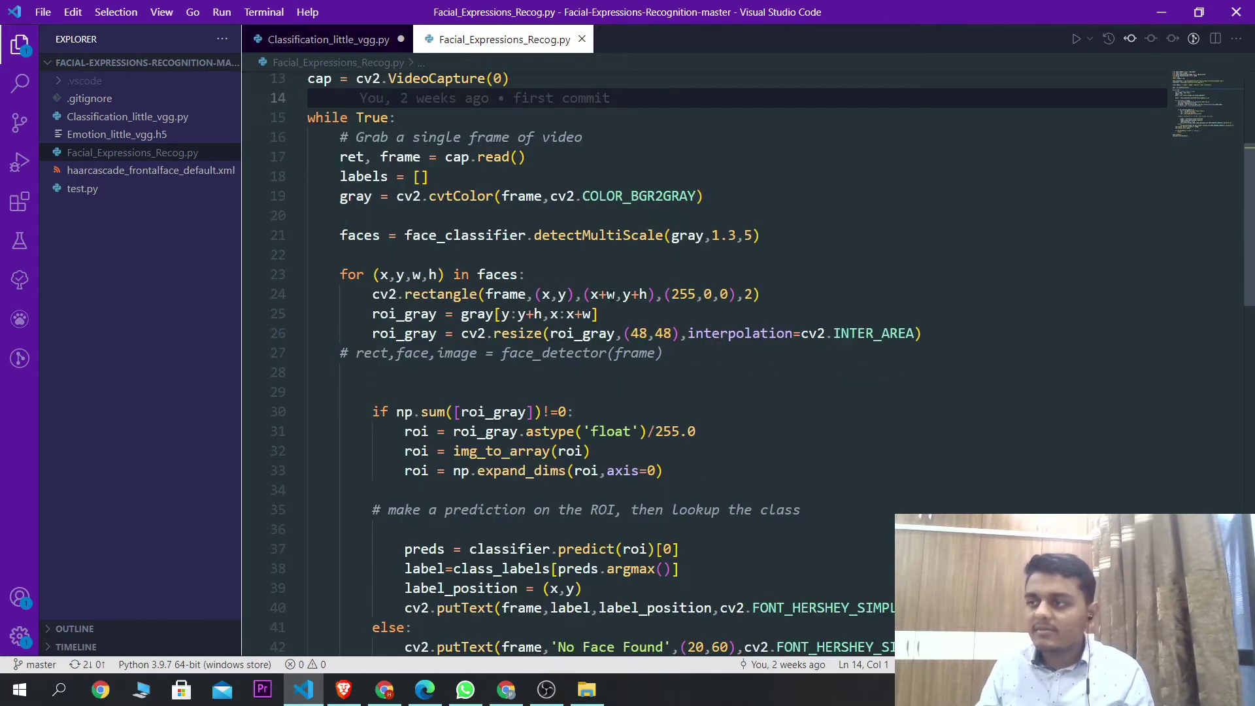
scroll(528, 297, "down", 1)
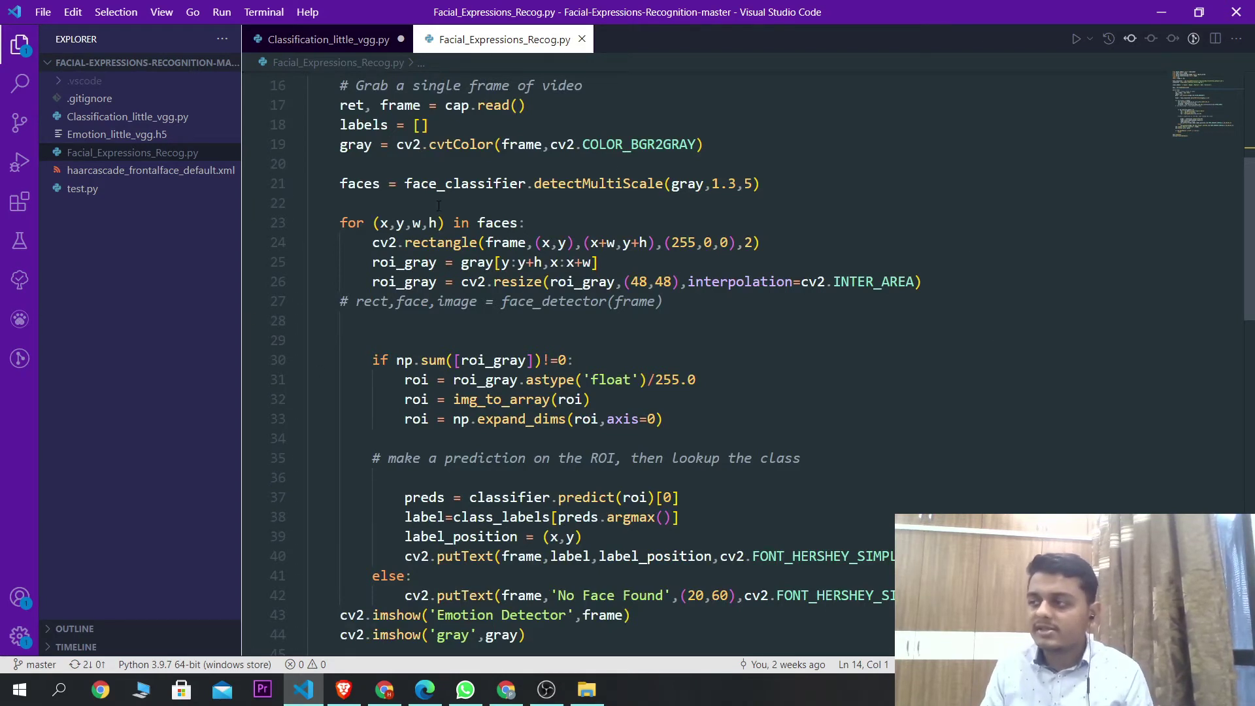
- Recheck Classification_little_vgg.py's data generators, then return to Facial_Expressions_Recog.py
left_click(338, 40)
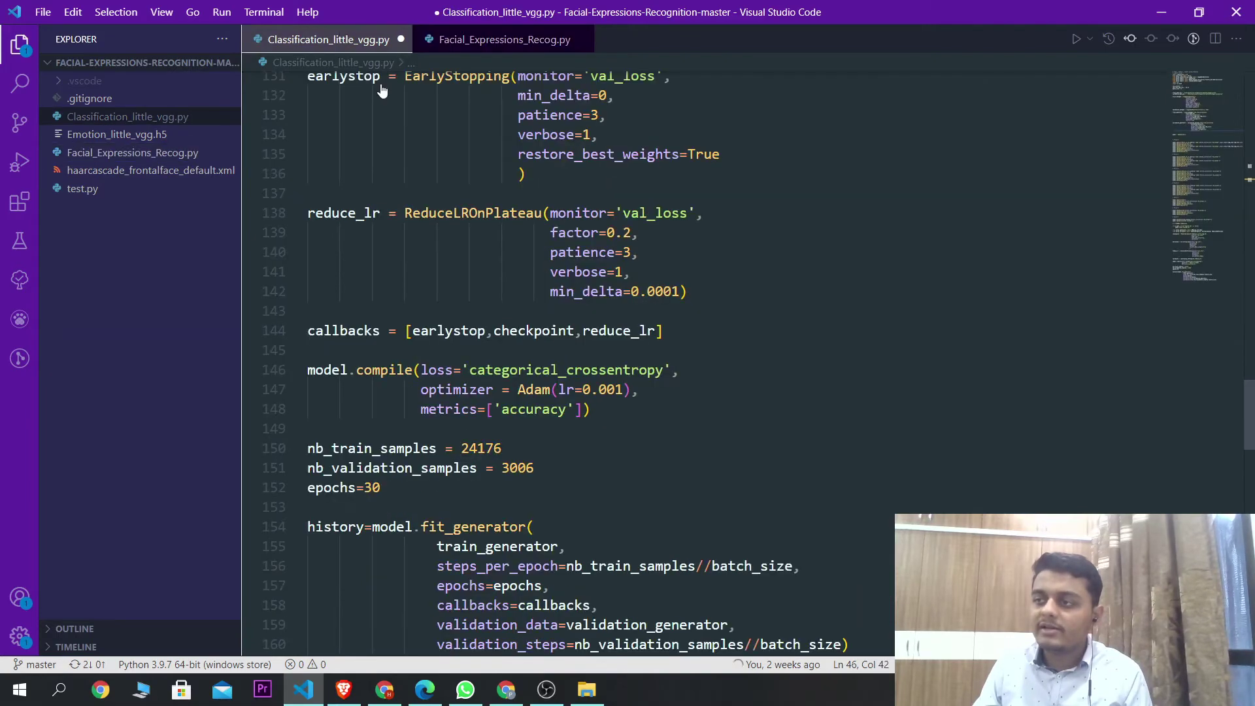
scroll(628, 363, "up", 5)
scroll(627, 363, "up", 5)
scroll(628, 363, "up", 5)
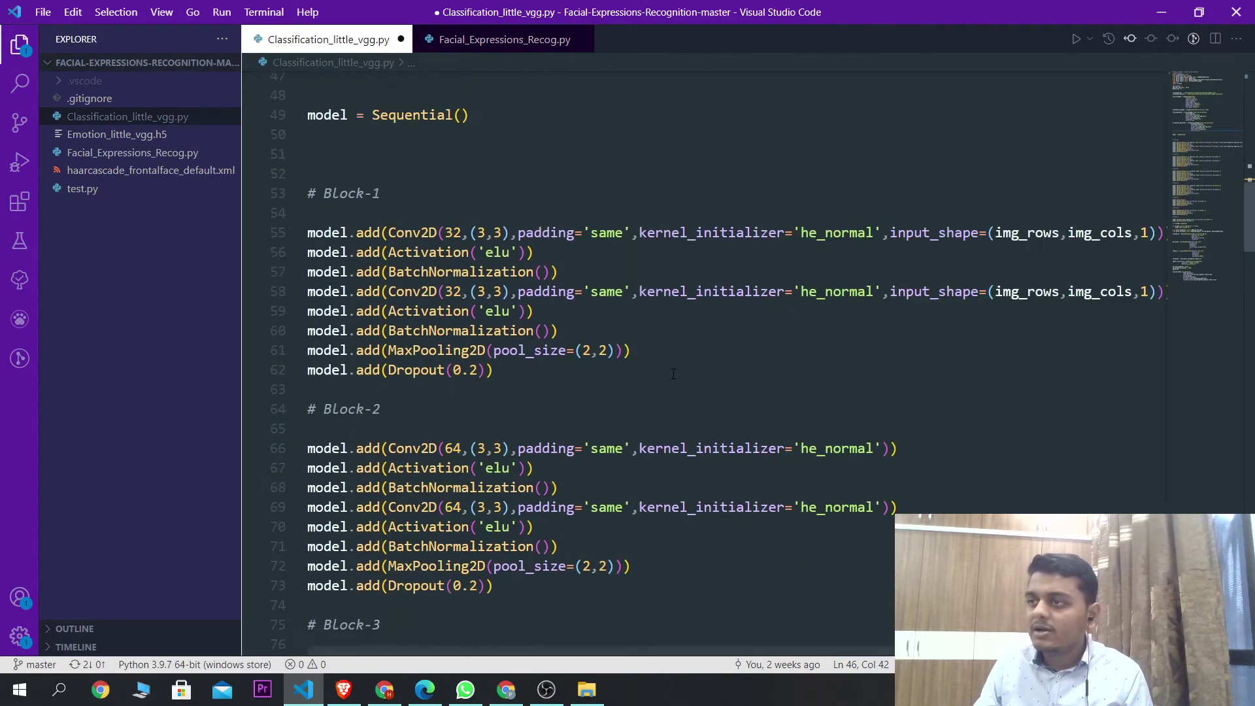
scroll(627, 362, "up", 5)
scroll(674, 373, "up", 3)
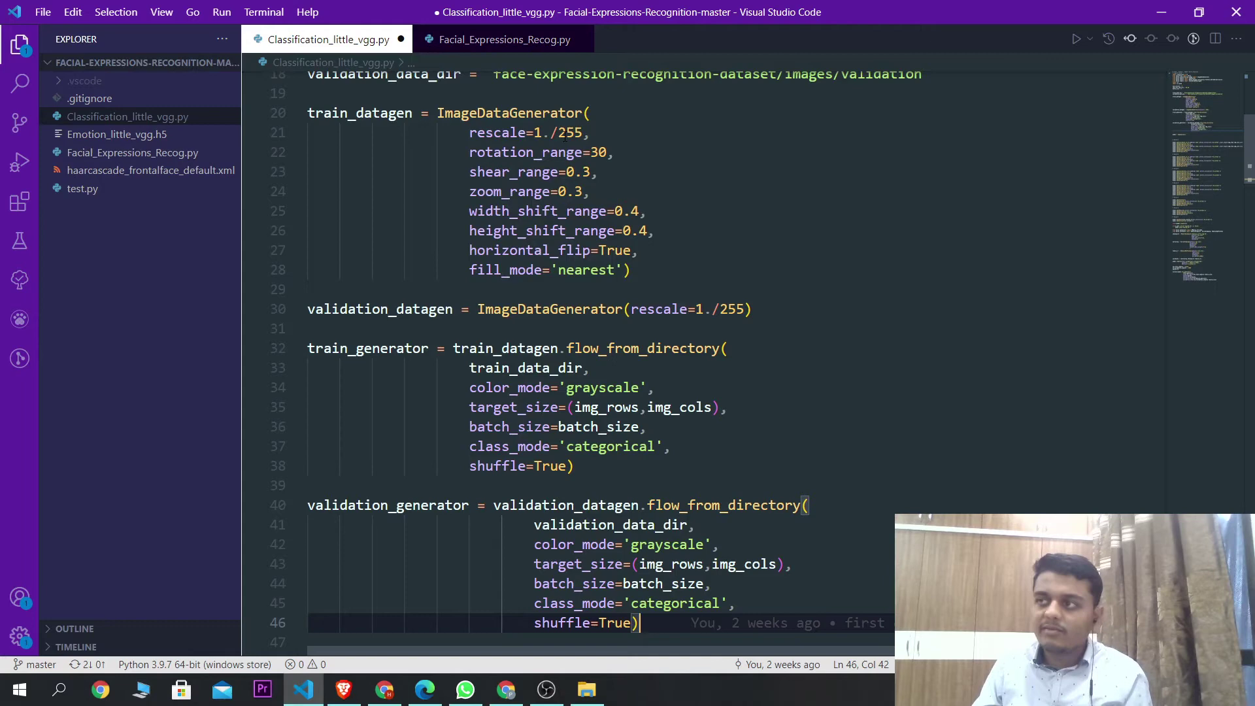
key("ctrl+Tab")
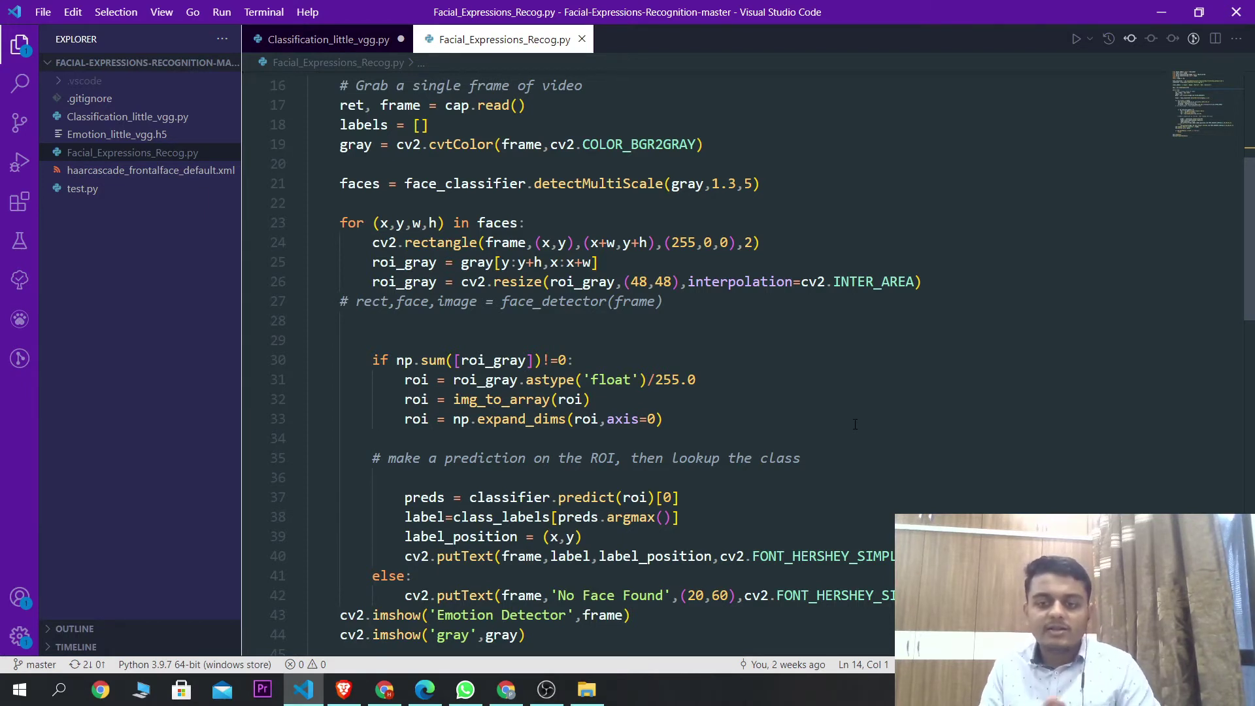
scroll(854, 423, "down", 1)
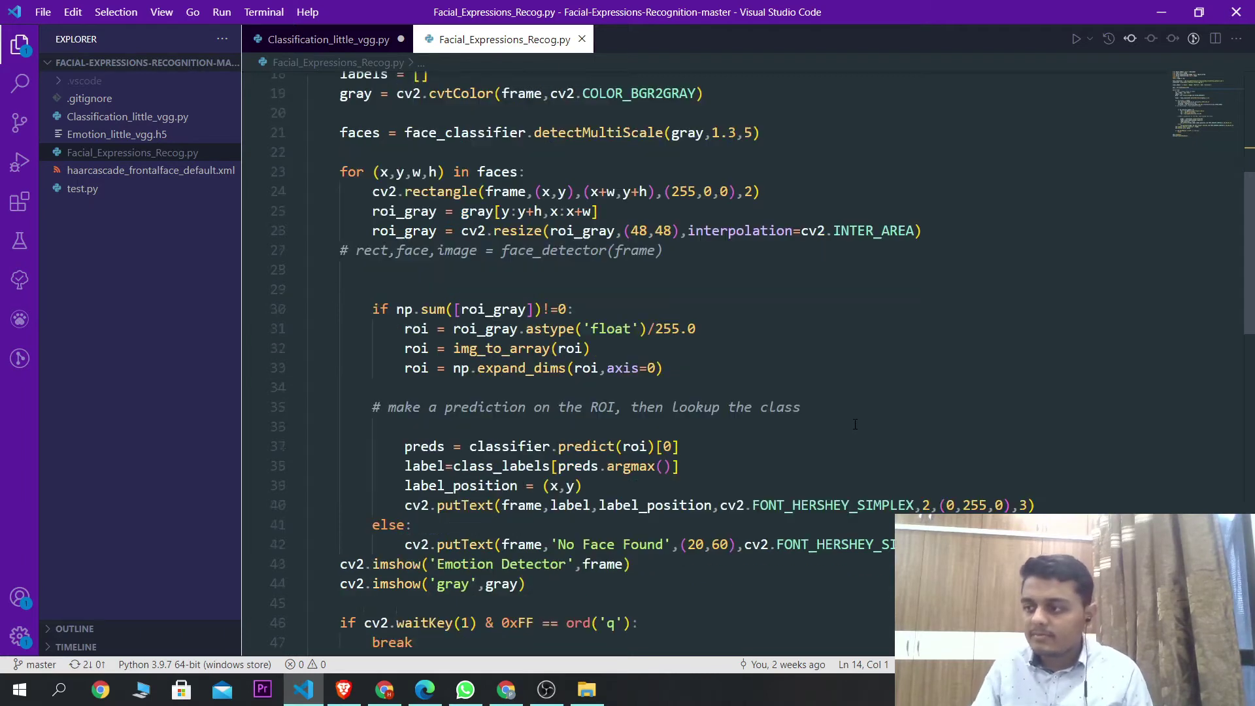
scroll(794, 403, "down", 1)
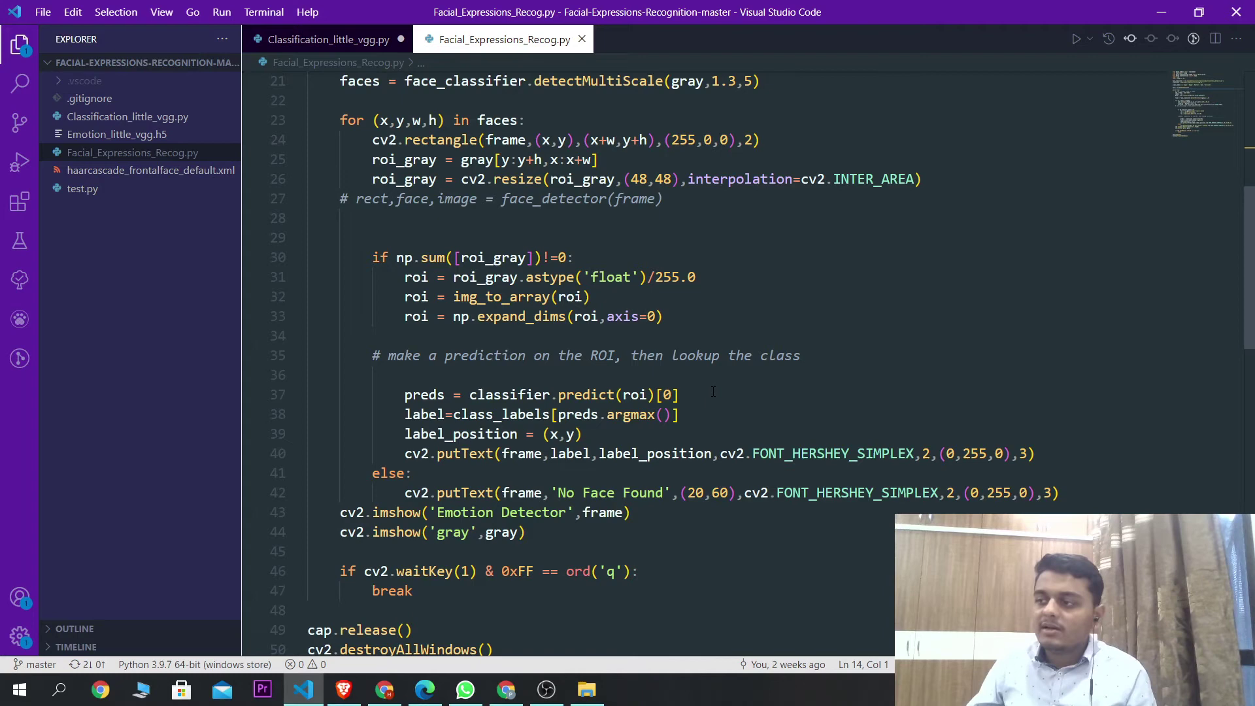
scroll(713, 392, "up", 5)
scroll(713, 392, "up", 2)
scroll(712, 393, "down", 6)
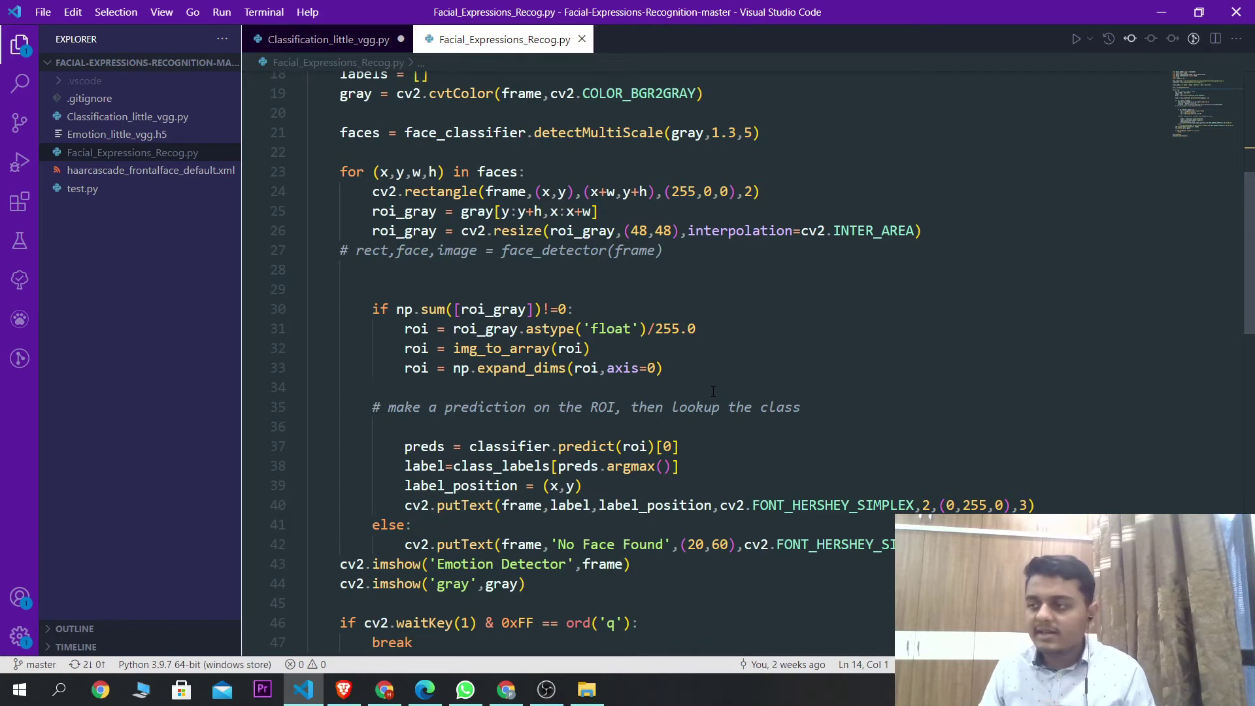
scroll(713, 392, "up", 5)
scroll(443, 307, "up", 2)
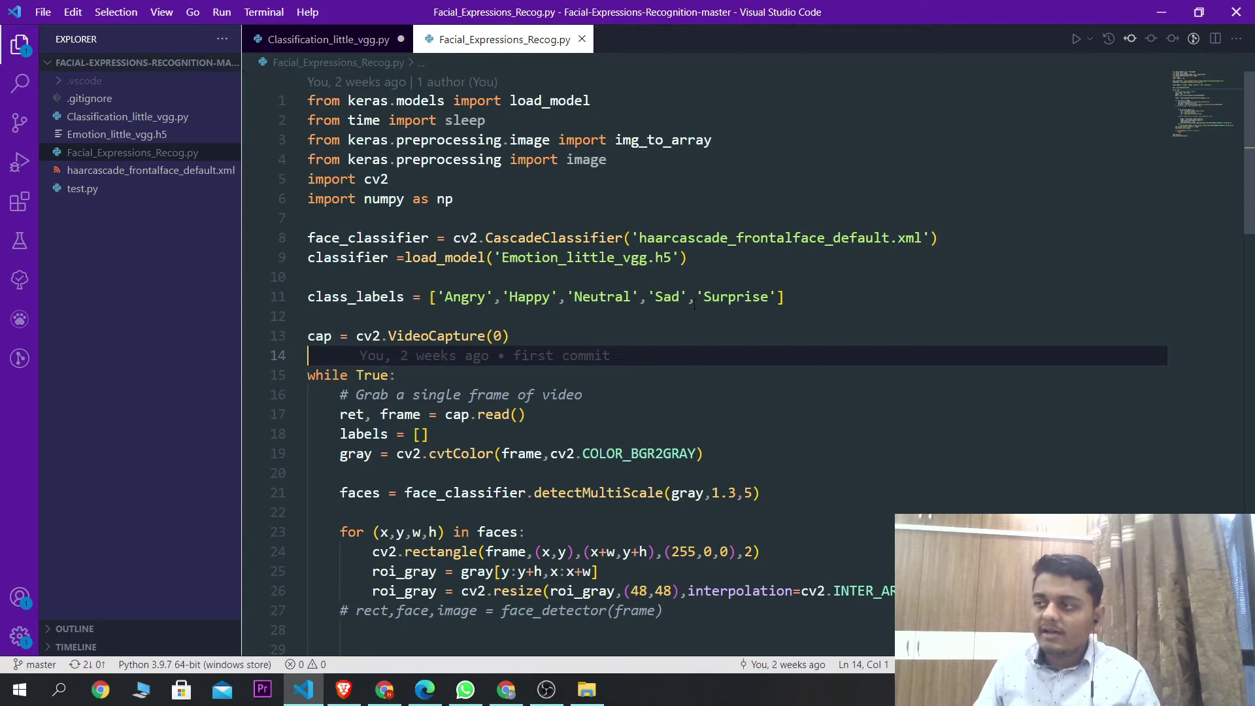
scroll(720, 304, "down", 4)
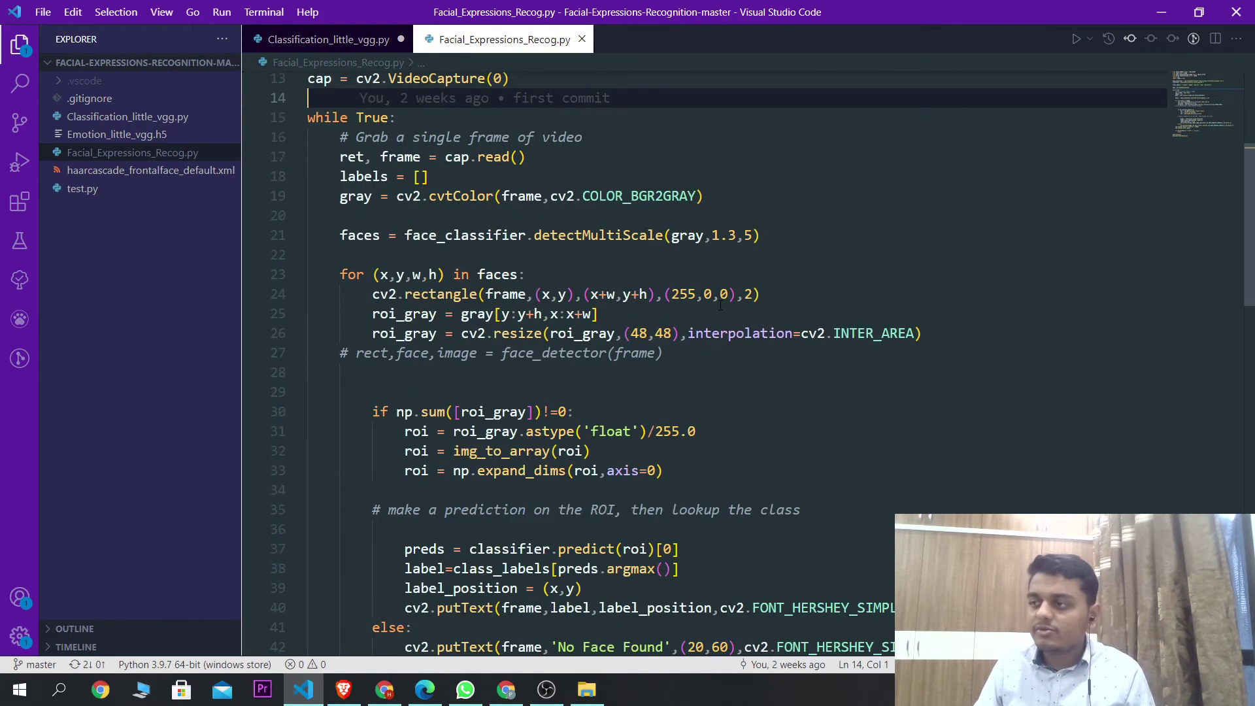
scroll(721, 306, "up", 4)
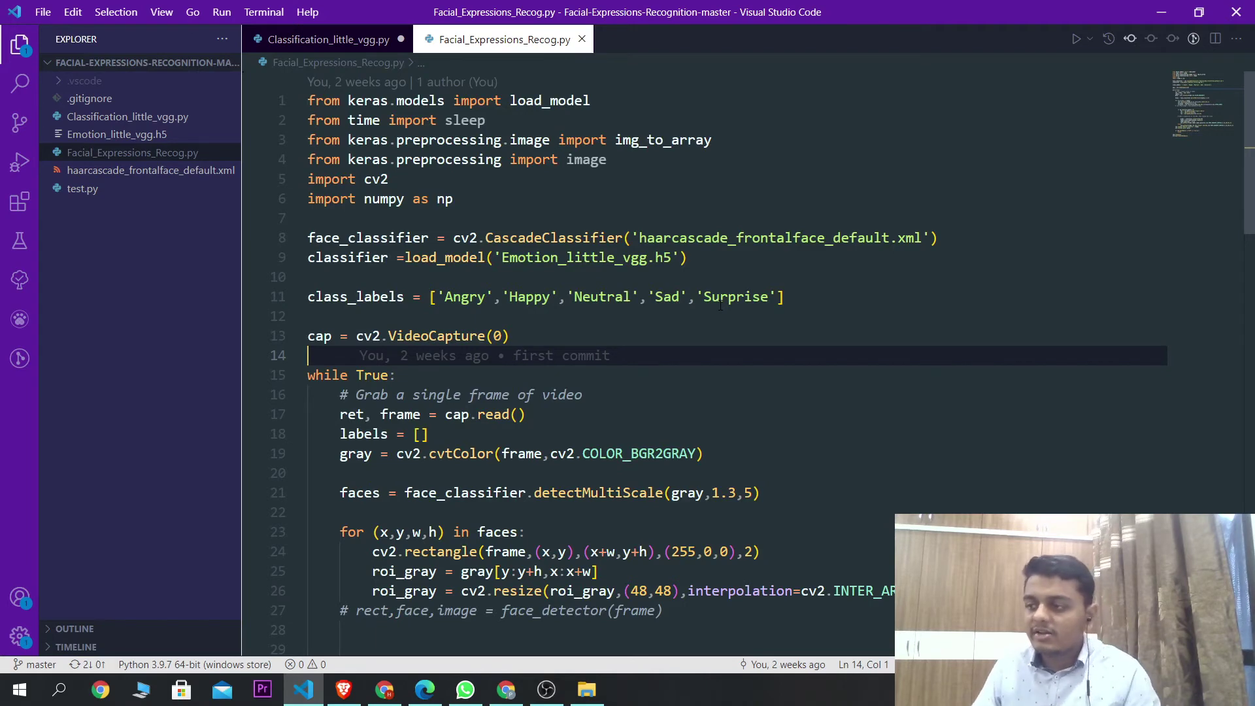
scroll(719, 305, "down", 4)
scroll(720, 305, "down", 4)
- Highlight every use of preds on line 37 and review lines 38–39
double_click(428, 344)
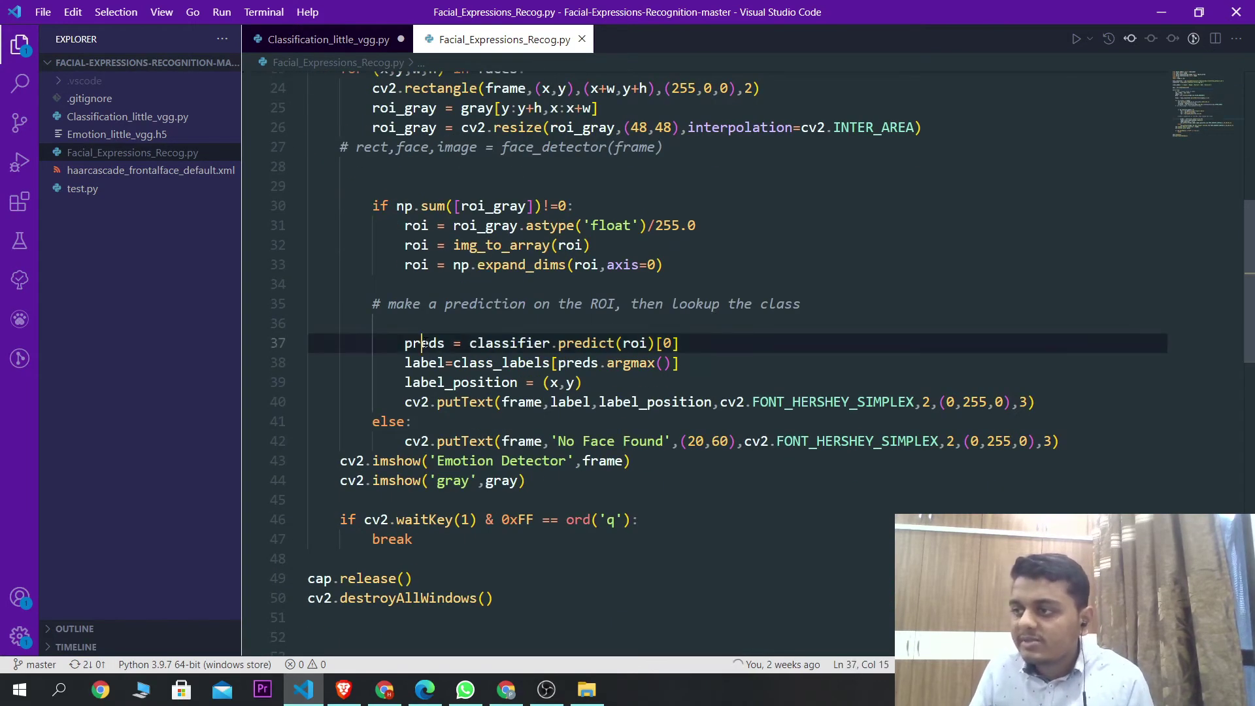
left_click(689, 364)
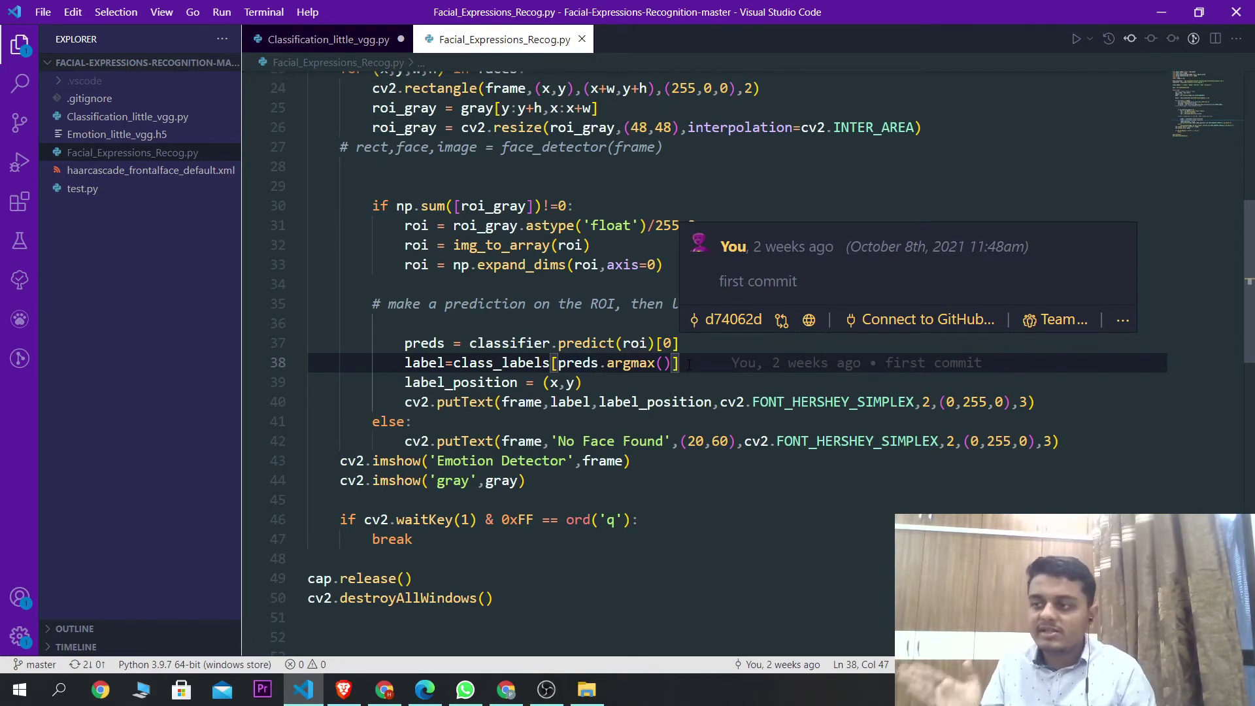
left_click(601, 382)
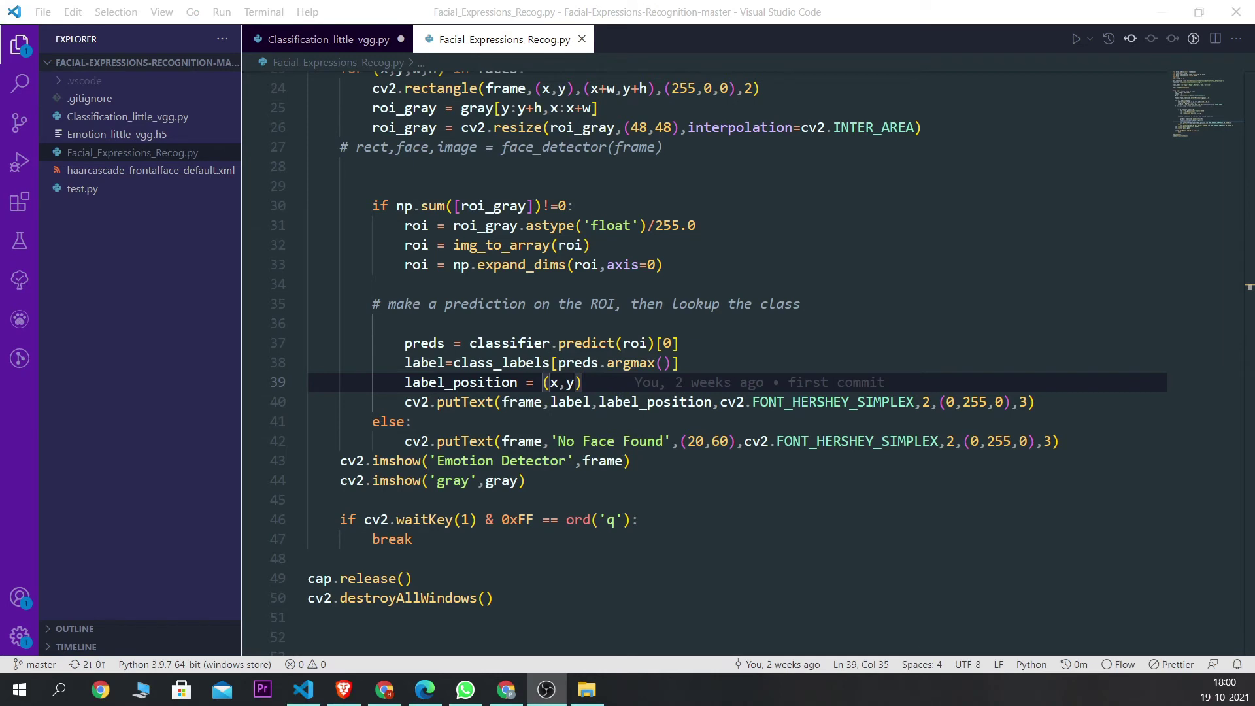
- Run Facial_Expressions_Recog.py to open the Emotion Detector and gray webcam windows
left_click(1076, 40)
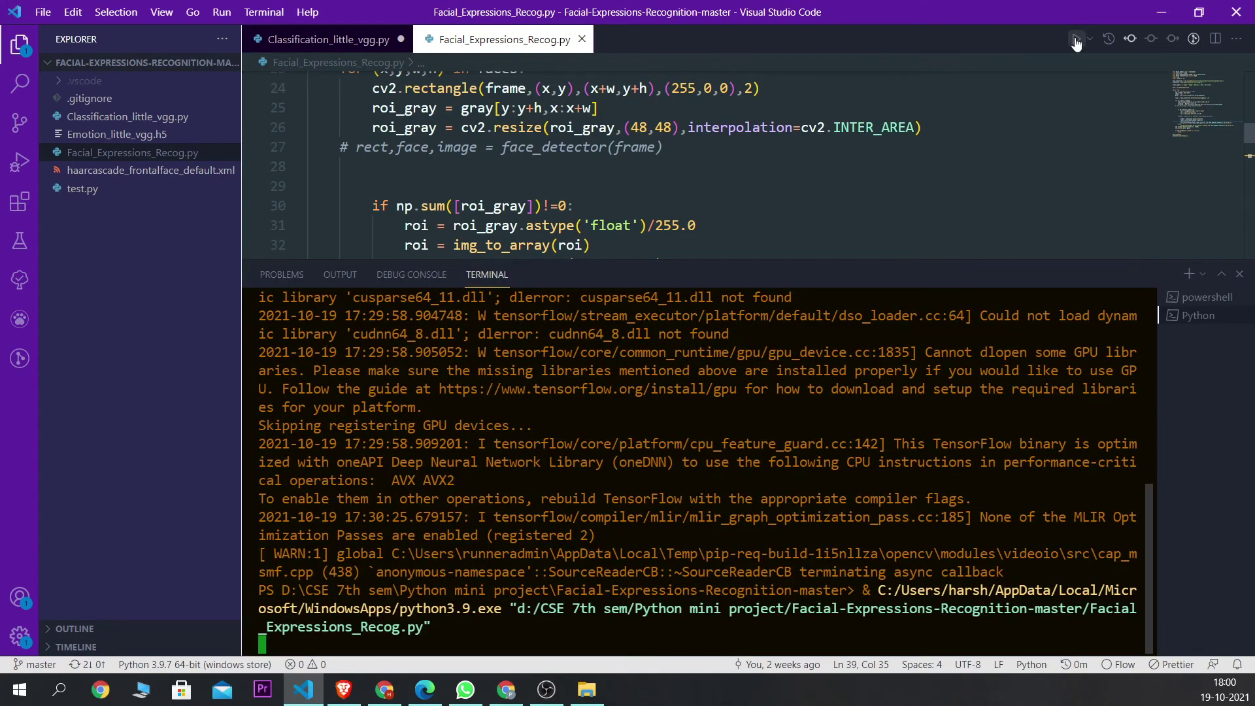